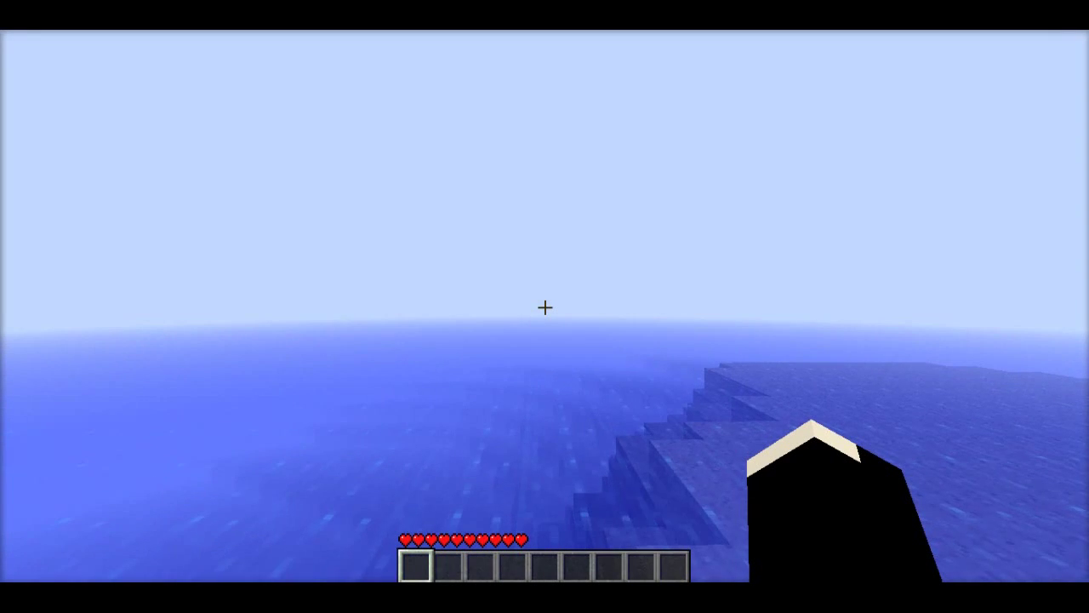
Walk across the sandy beach into the dug hole and fall into the lava-lit bedrock cavern.
drag(544, 307, 545, 307)
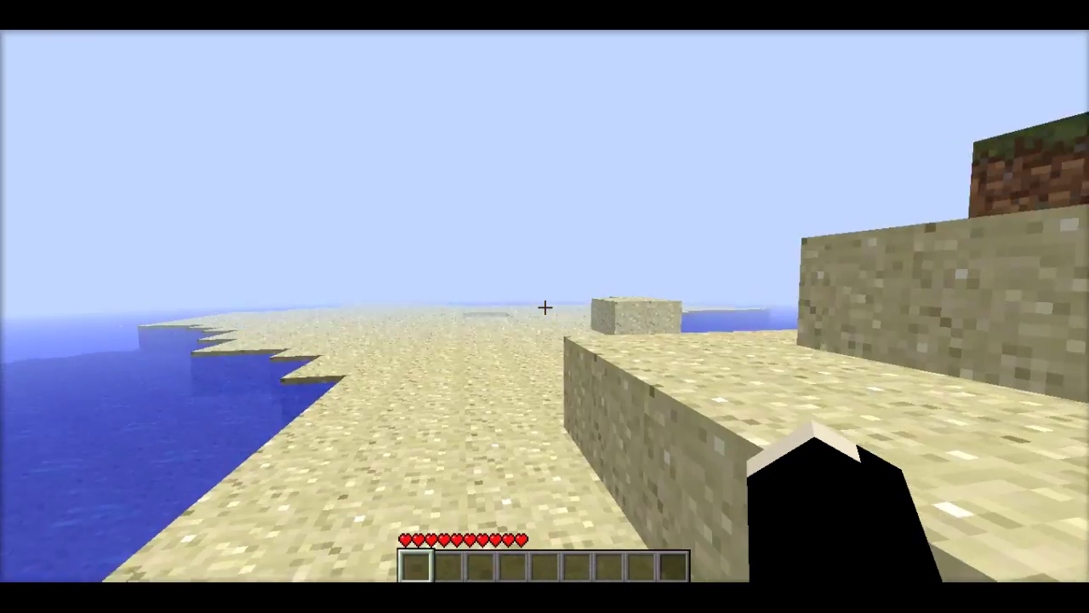
key(w)
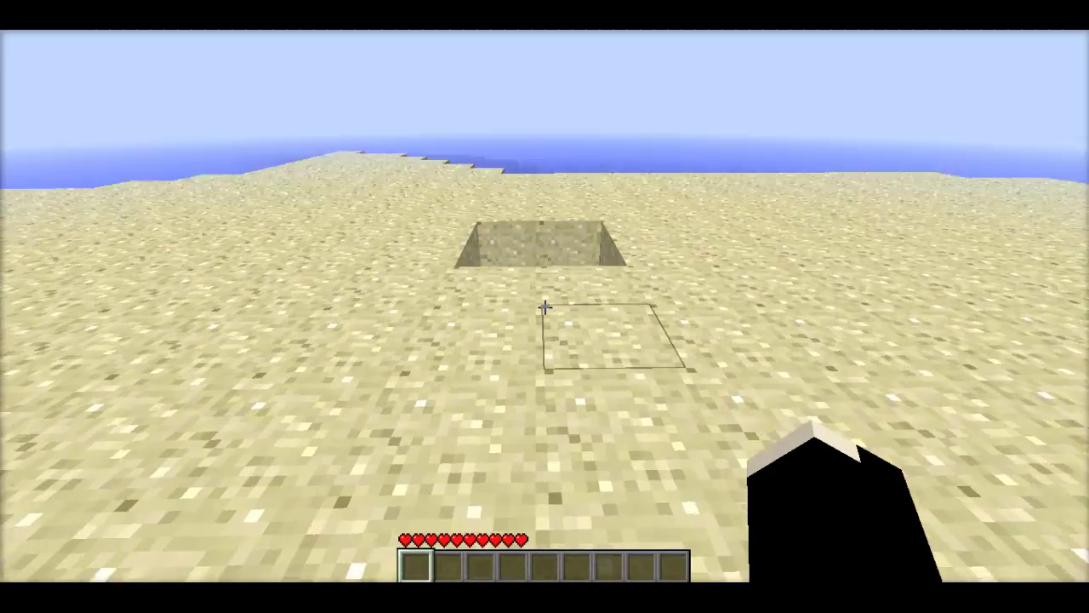
key(w)
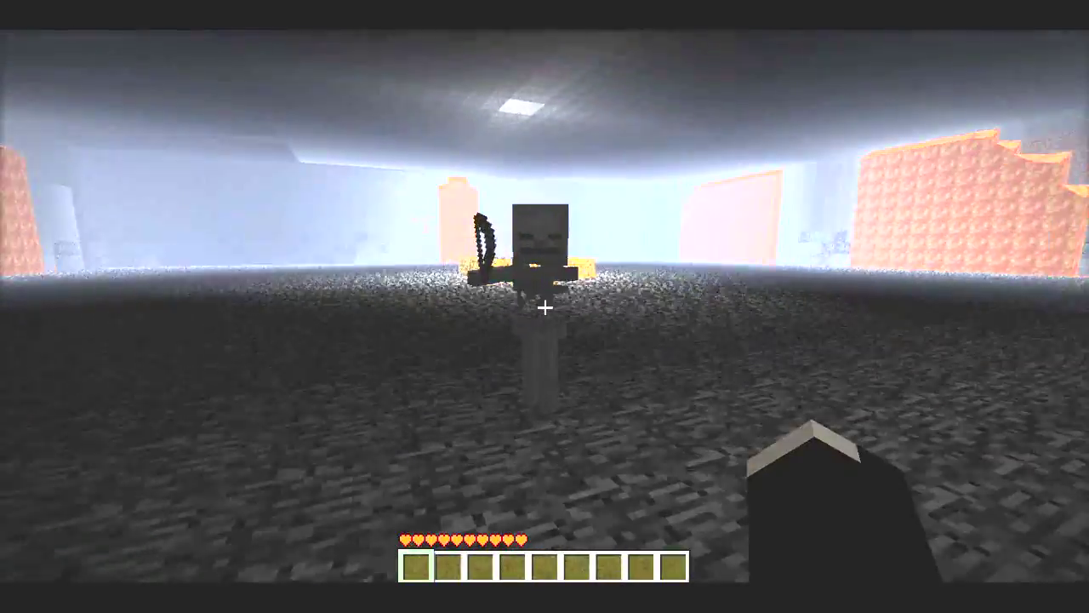
Kill the two approaching wither skeletons, collecting their arrows, bone and slimeball.
click(545, 307)
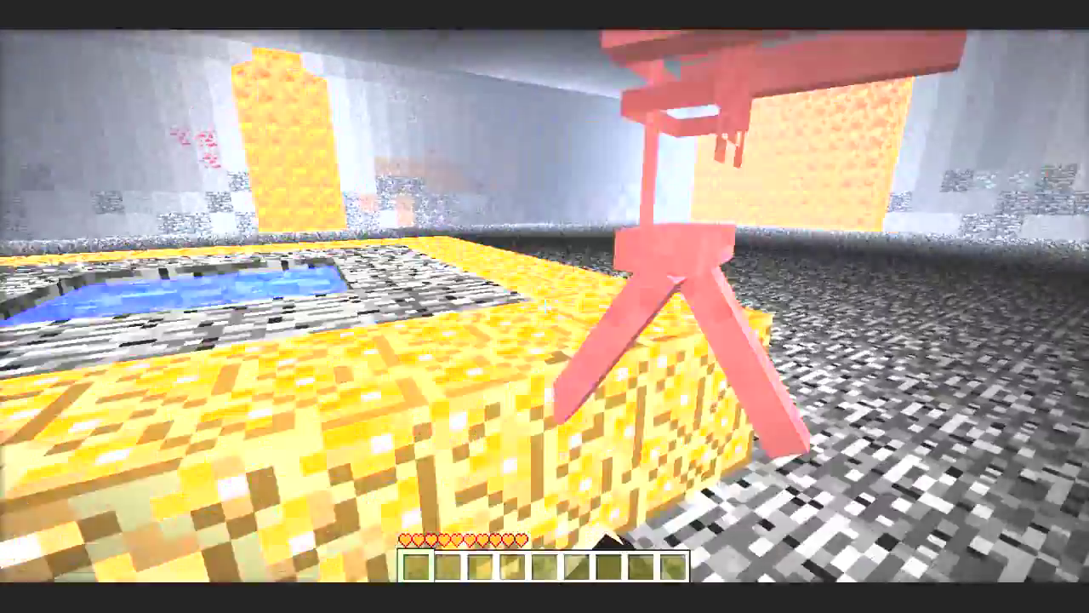
click(545, 307)
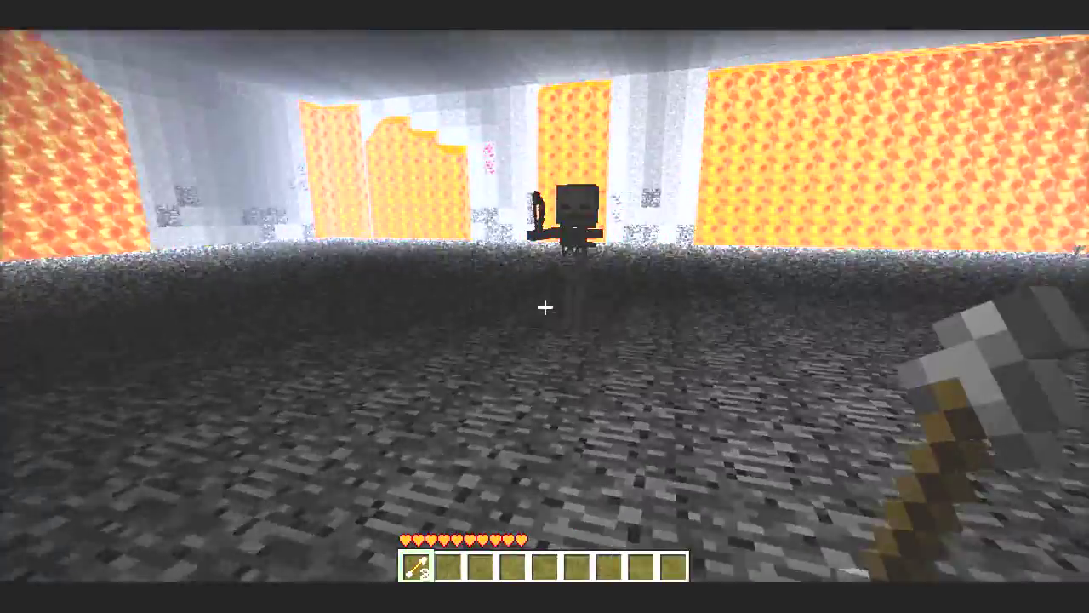
click(544, 307)
click(545, 308)
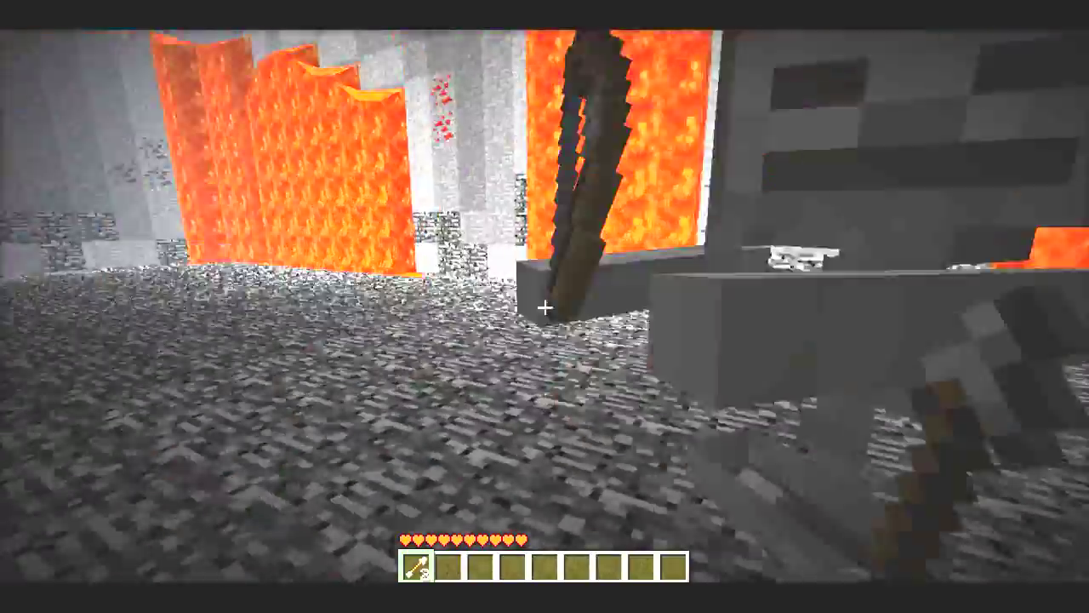
click(544, 308)
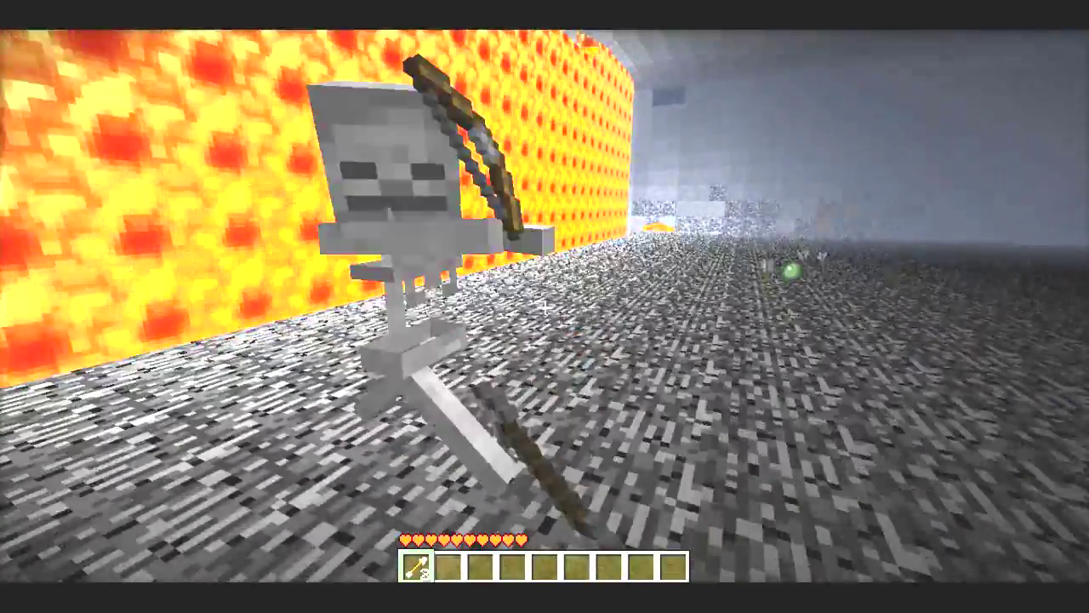
click(544, 307)
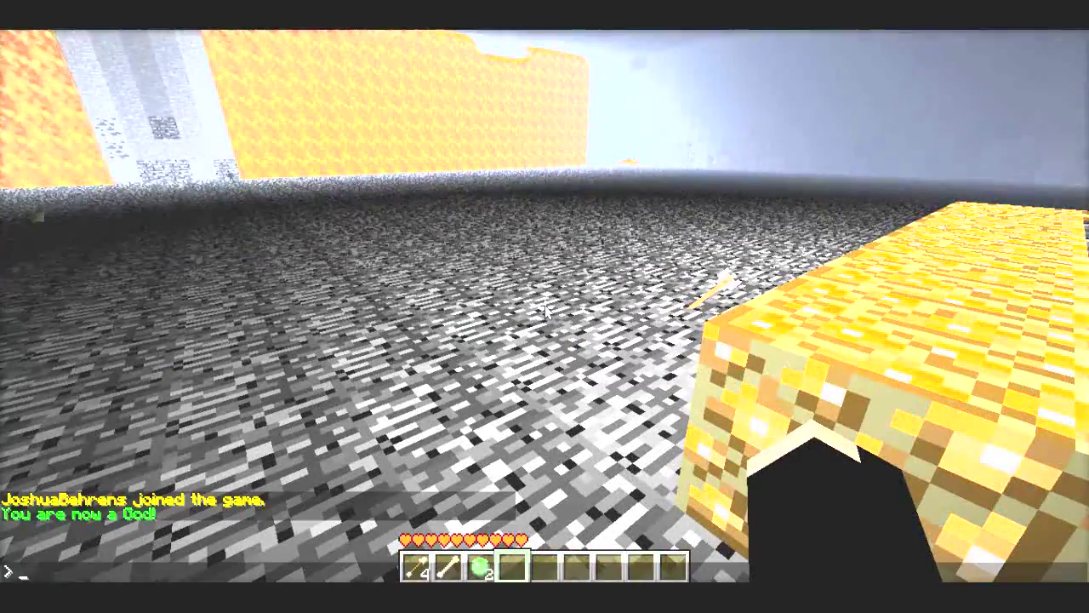
text(/Give joshuabehrens 274)
Give yourself items 274, 273 and 2 (pickaxe, shovel, grass blocks), then dig out the cave ceiling.
key(Return)
text(/give josh)
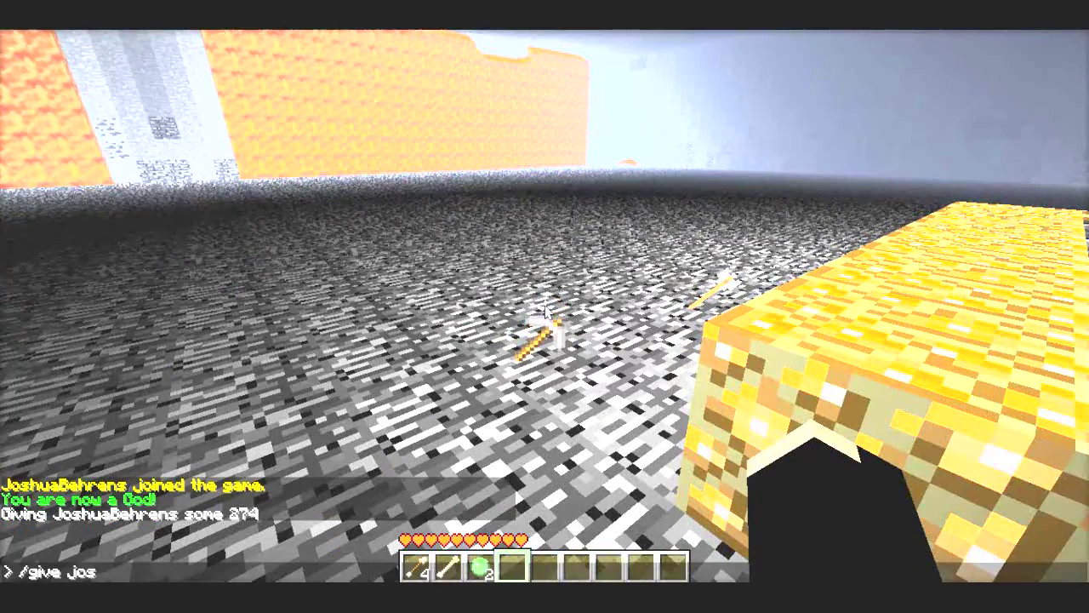
text(uabehrens 273)
key(Return)
text(/Give joshuabehrens 2)
key(Return)
key(6)
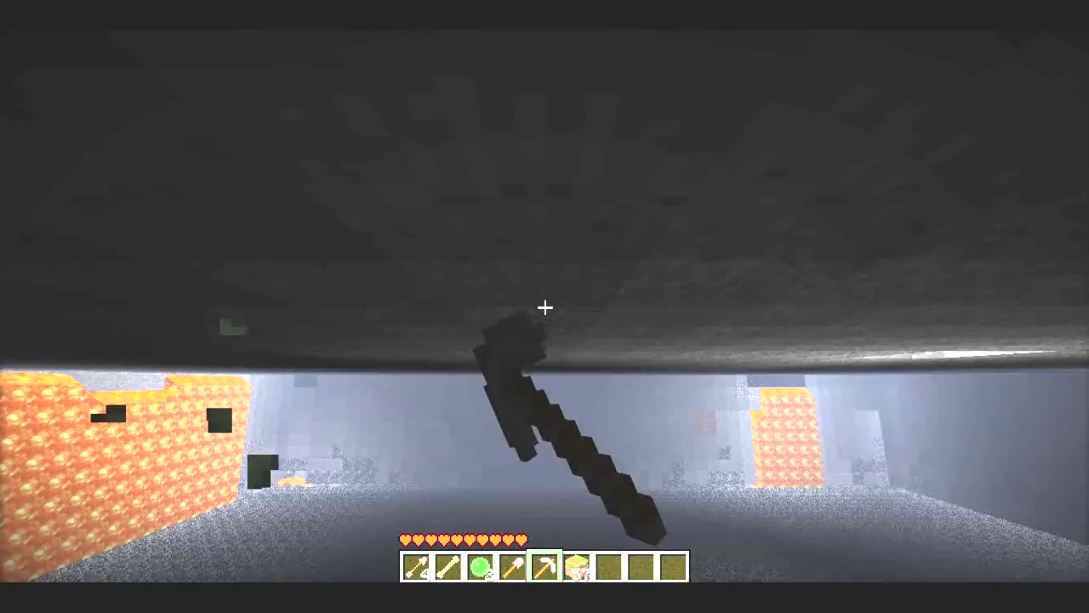
drag(545, 307, 545, 307)
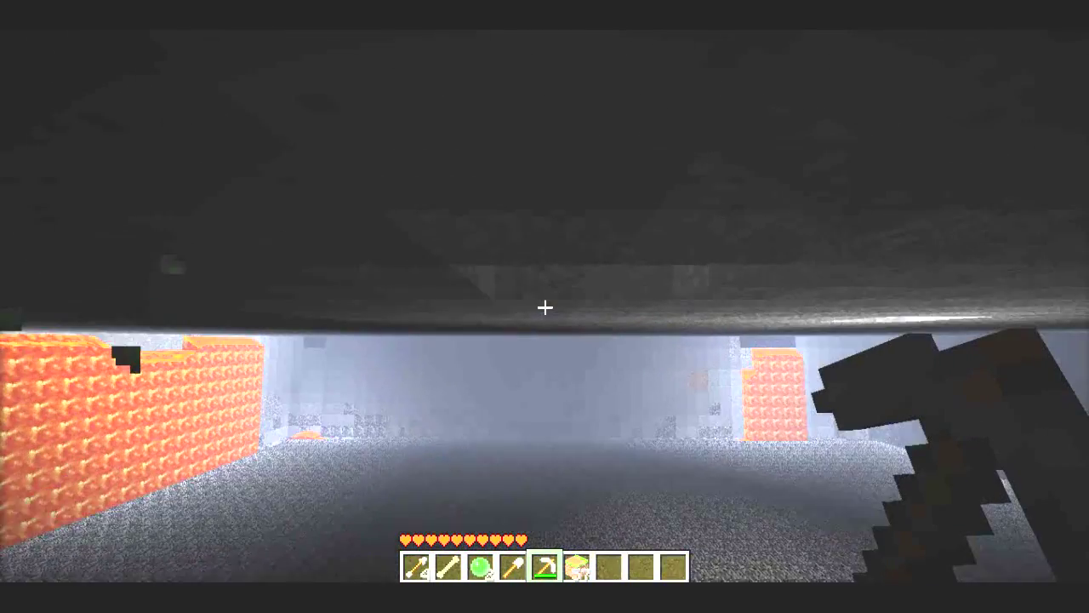
drag(544, 307, 545, 307)
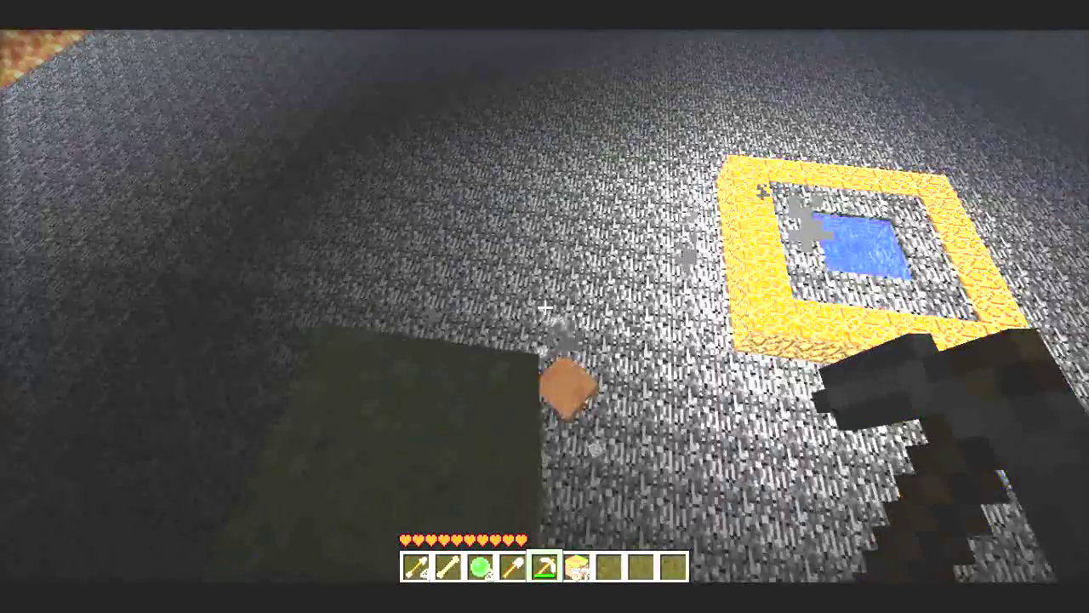